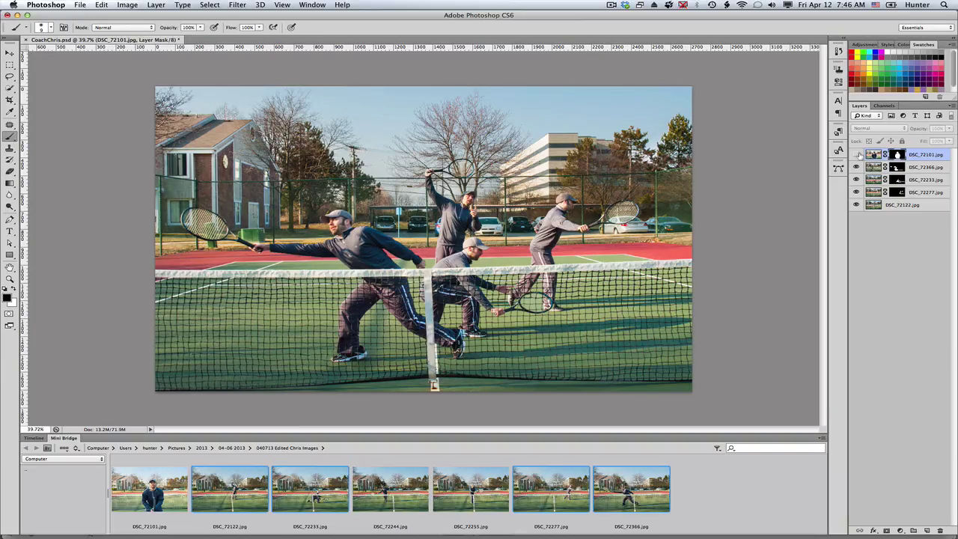
Step: Toggle the visibility of the DSC_72101.jpg layer to preview the composite with and without the foreground portrait
{"action": "left_click", "coordinate": [858, 154]}
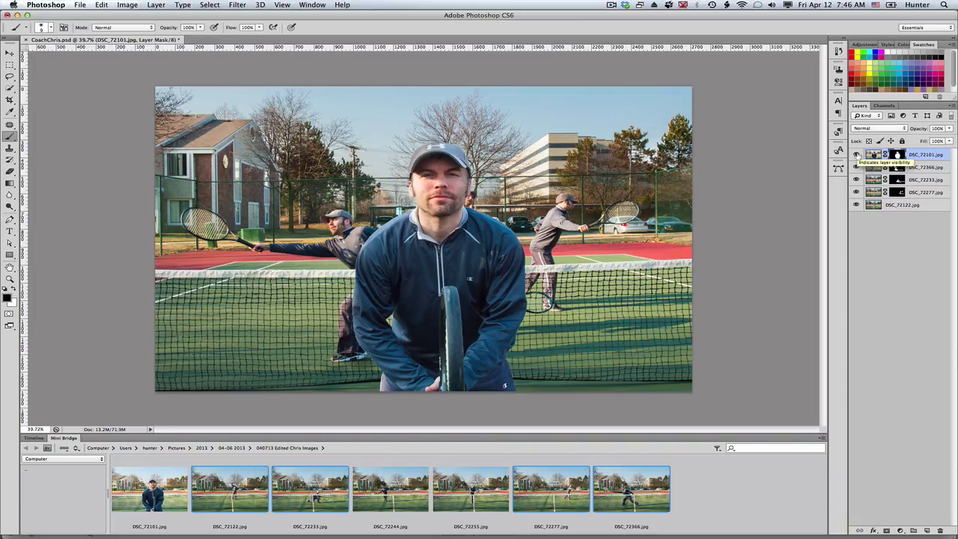
{"action": "left_click", "coordinate": [858, 155]}
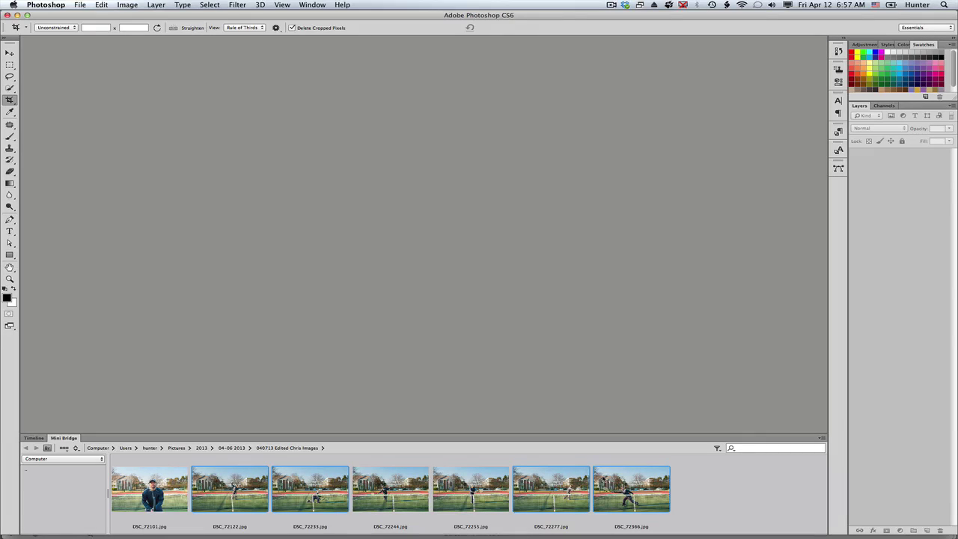
Step: Load the four selected tennis photos from Mini Bridge into one document as Photoshop layers
{"action": "right_click", "coordinate": [622, 480]}
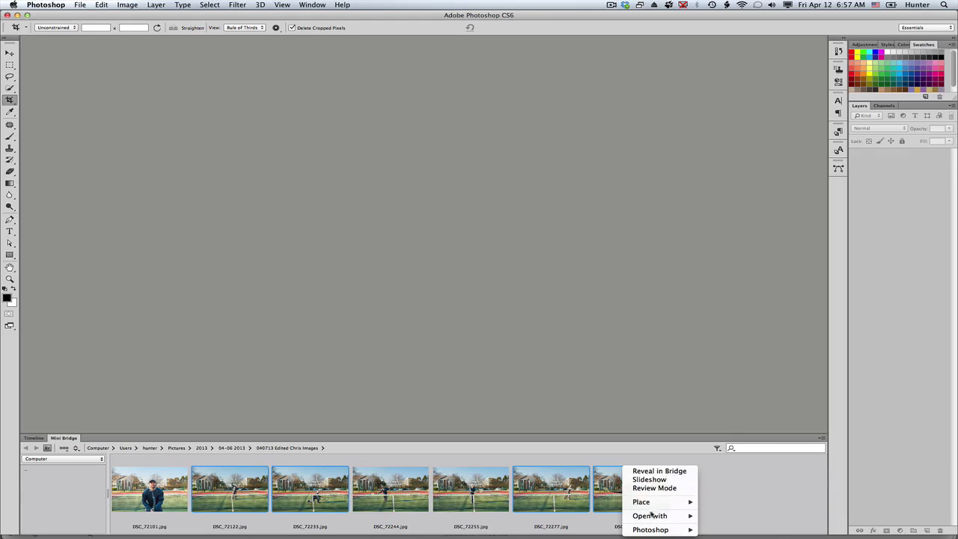
{"action": "mouse_move", "coordinate": [638, 530]}
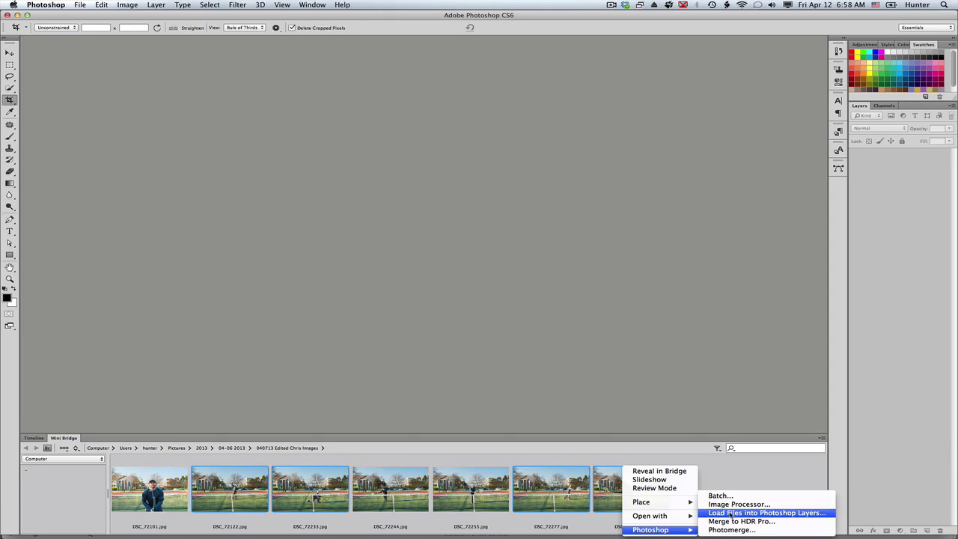
{"action": "left_click", "coordinate": [730, 514]}
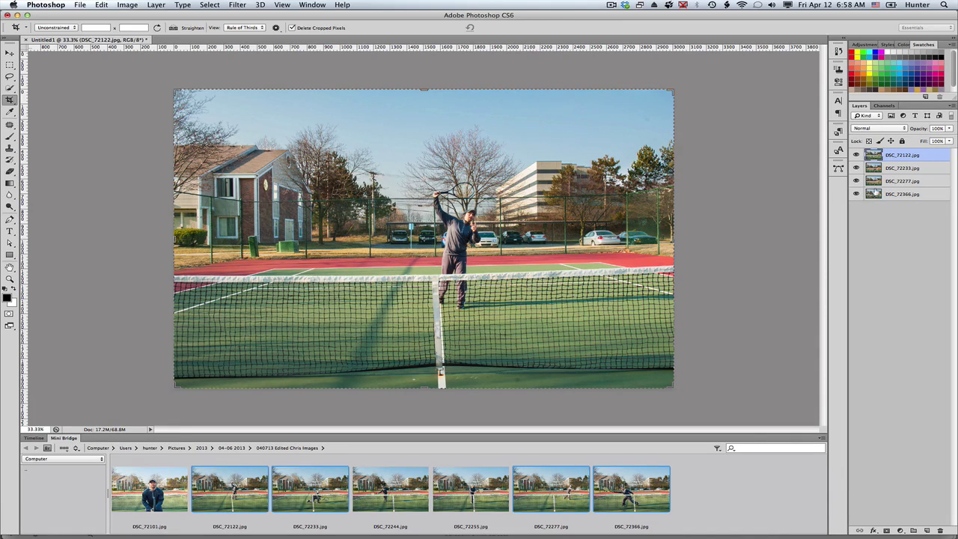
Step: Hide and reshow the top three layers one by one to examine the player's pose in each photo
{"action": "left_click", "coordinate": [857, 155]}
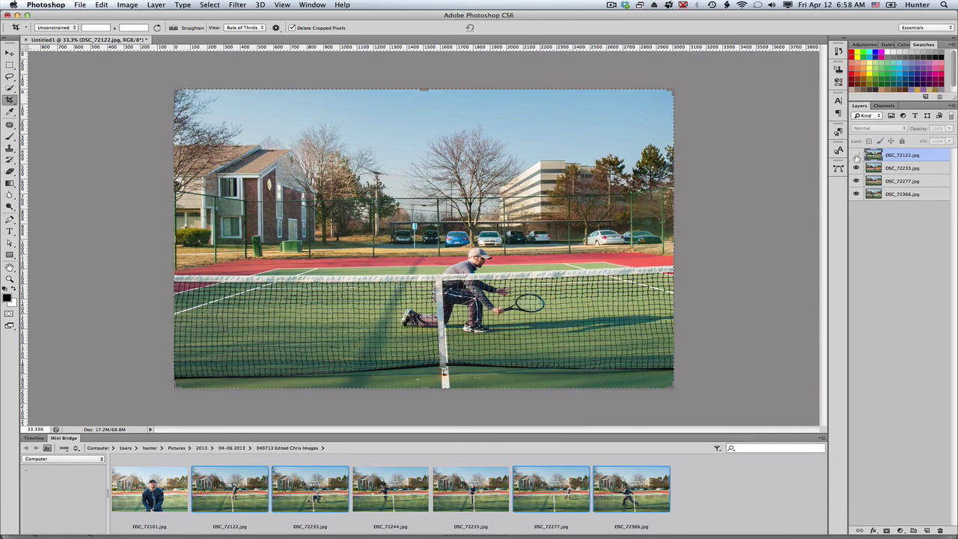
{"action": "left_click", "coordinate": [857, 168]}
{"action": "left_click", "coordinate": [857, 180]}
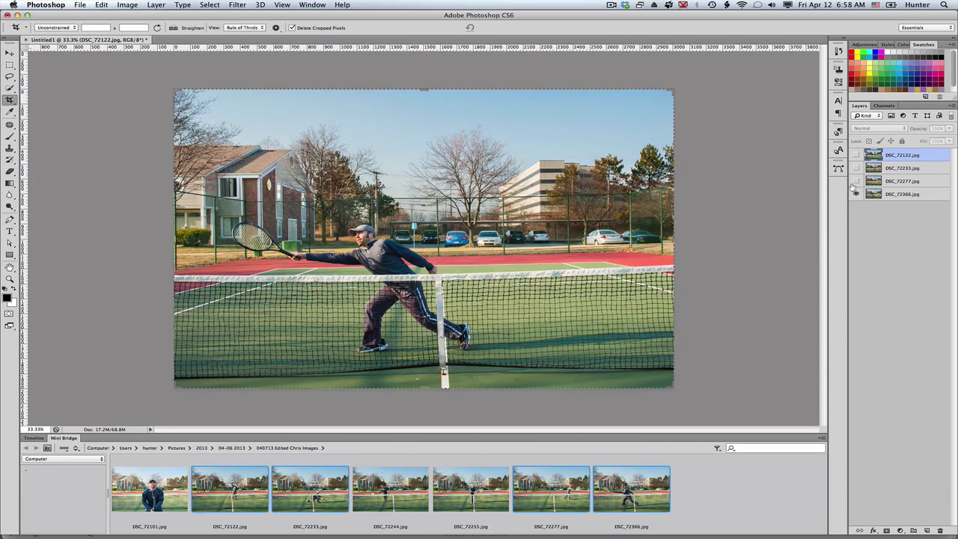
{"action": "left_click", "coordinate": [857, 180]}
{"action": "left_click", "coordinate": [857, 168]}
{"action": "left_click", "coordinate": [857, 155]}
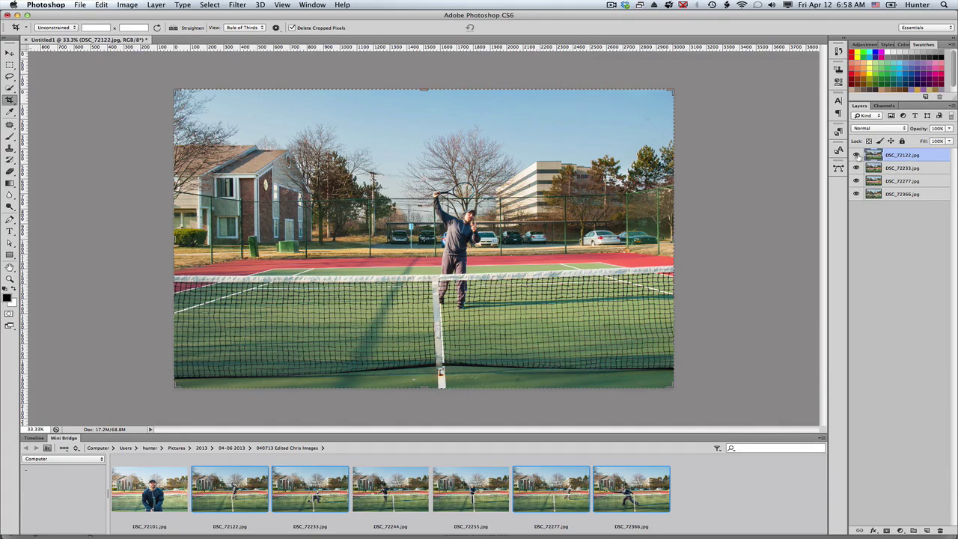
Step: Select all four photo layers and auto-align them with the Auto projection
{"action": "left_click", "coordinate": [919, 169], "text": "shift"}
{"action": "left_click", "coordinate": [920, 181], "text": "shift"}
{"action": "left_click", "coordinate": [922, 194], "text": "shift"}
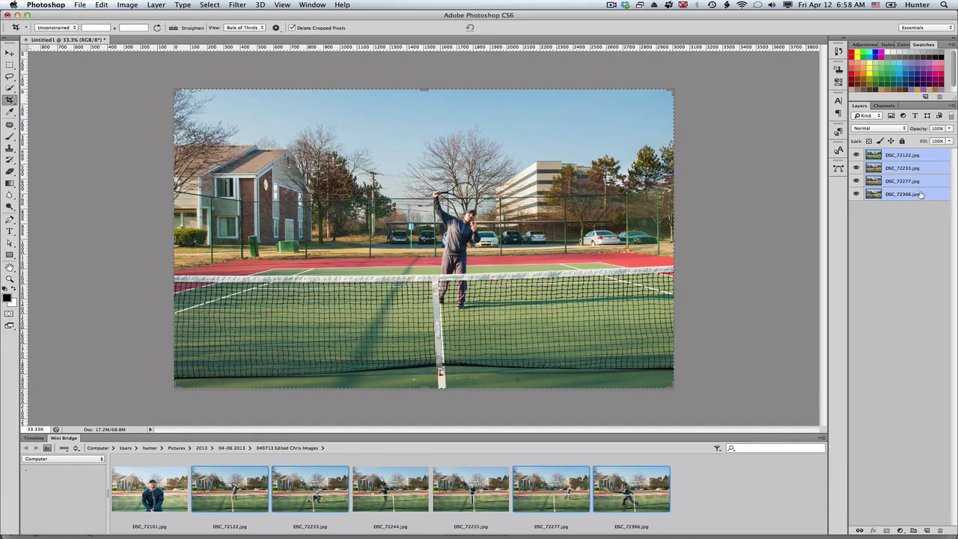
{"action": "left_click", "coordinate": [102, 5]}
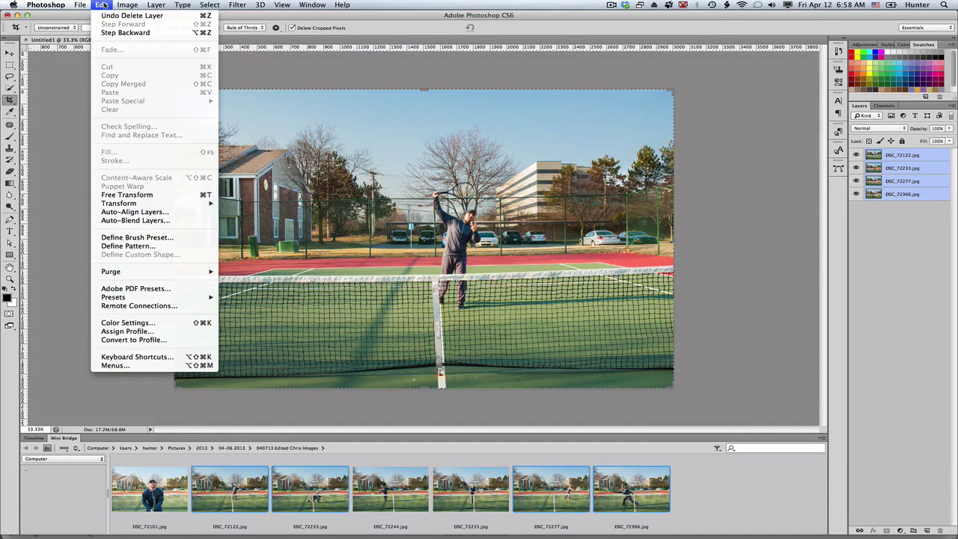
{"action": "left_click", "coordinate": [132, 213]}
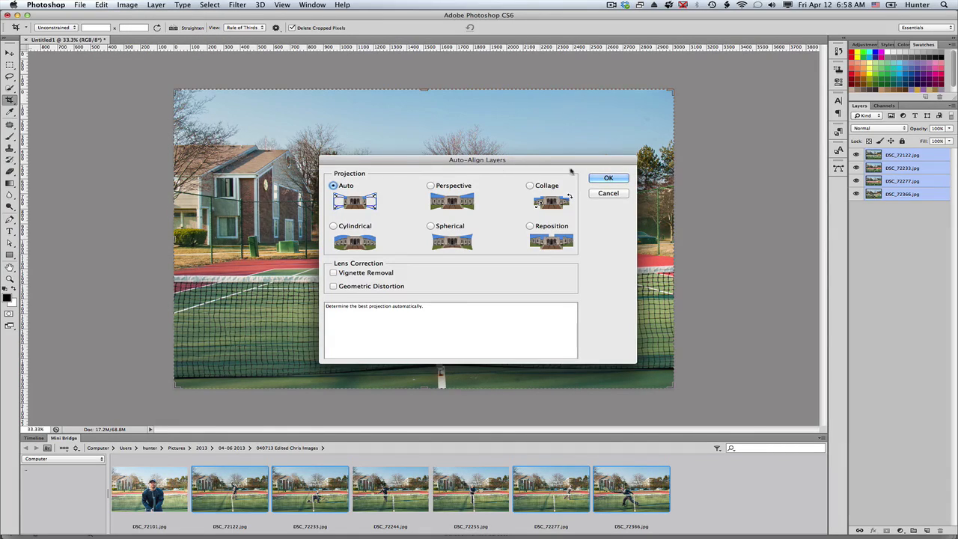
{"action": "left_click", "coordinate": [610, 178]}
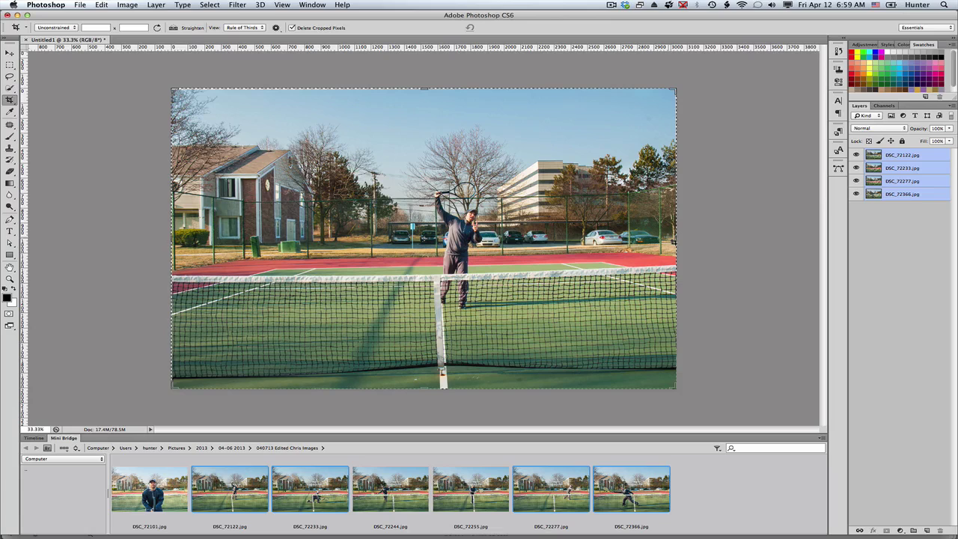
Step: Reorder the layers from top to bottom as DSC_72366, DSC_72233, DSC_72277, DSC_72122, and hide the top two
{"action": "left_click", "coordinate": [10, 52]}
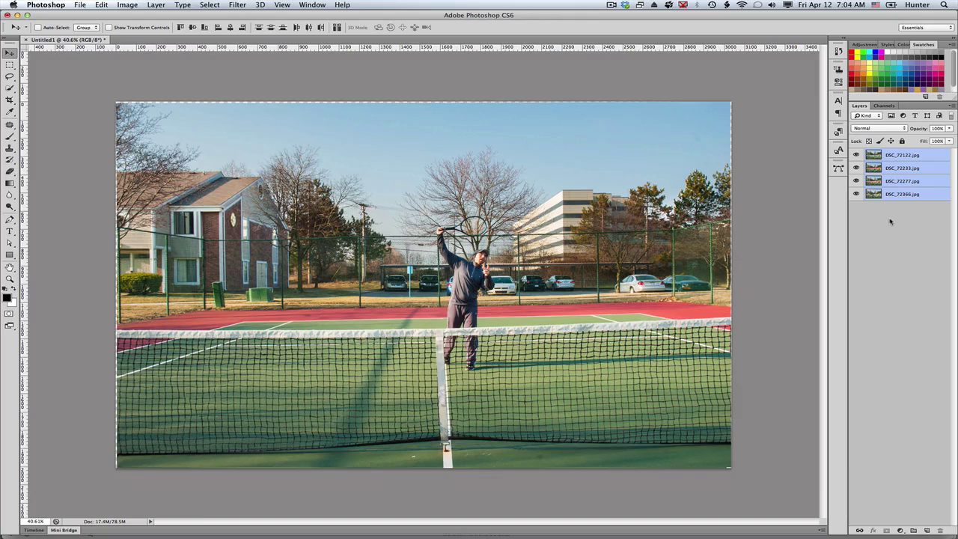
{"action": "left_click", "coordinate": [891, 221]}
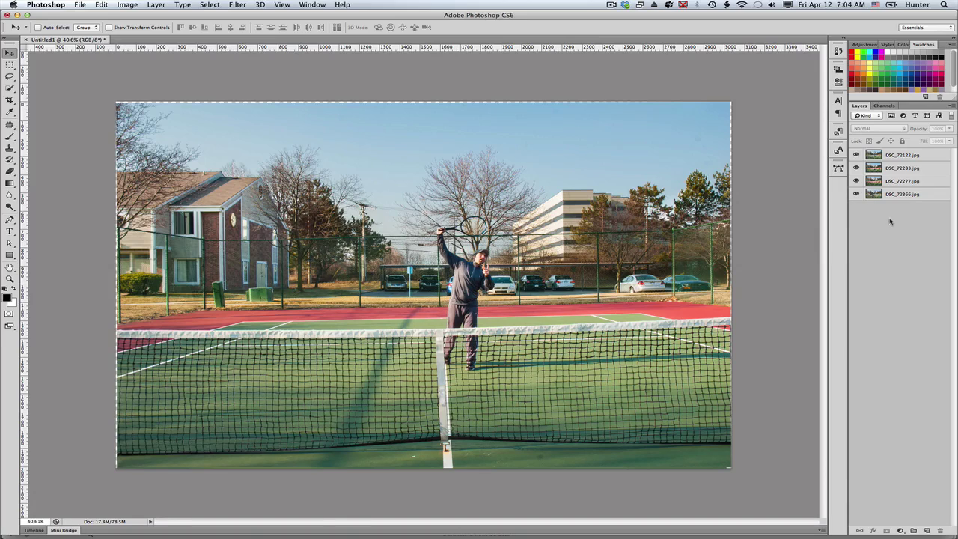
{"action": "left_click", "coordinate": [906, 155]}
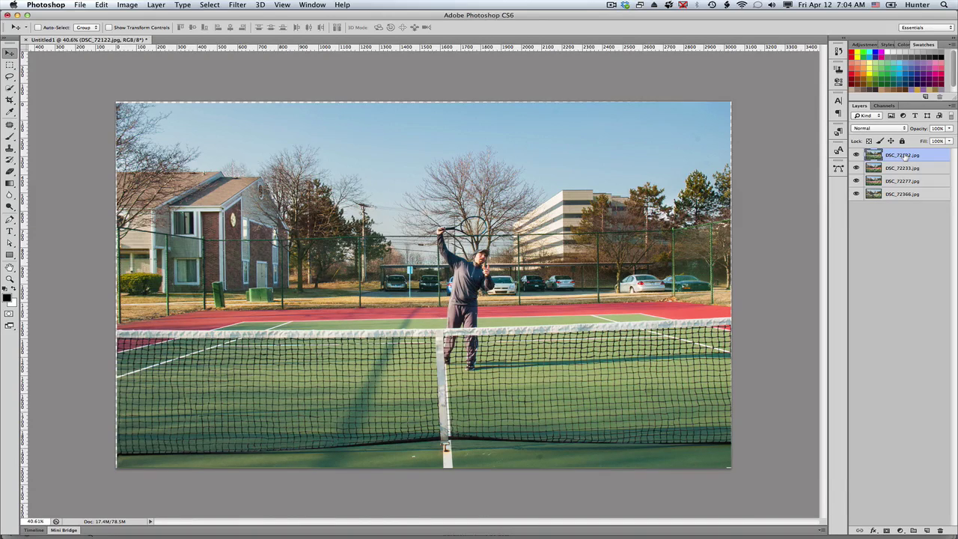
{"action": "left_click_drag", "start_coordinate": [906, 156], "coordinate": [906, 208]}
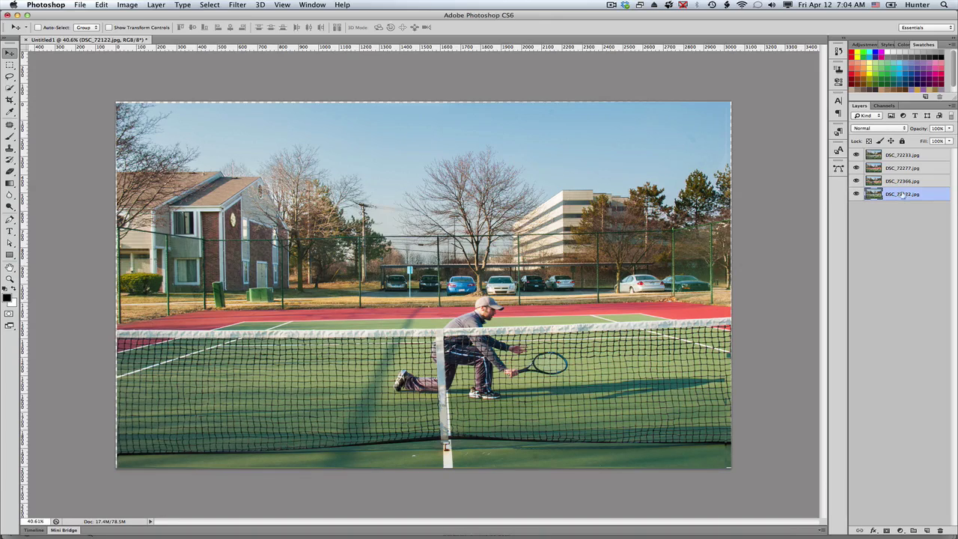
{"action": "left_click_drag", "start_coordinate": [900, 167], "coordinate": [902, 186]}
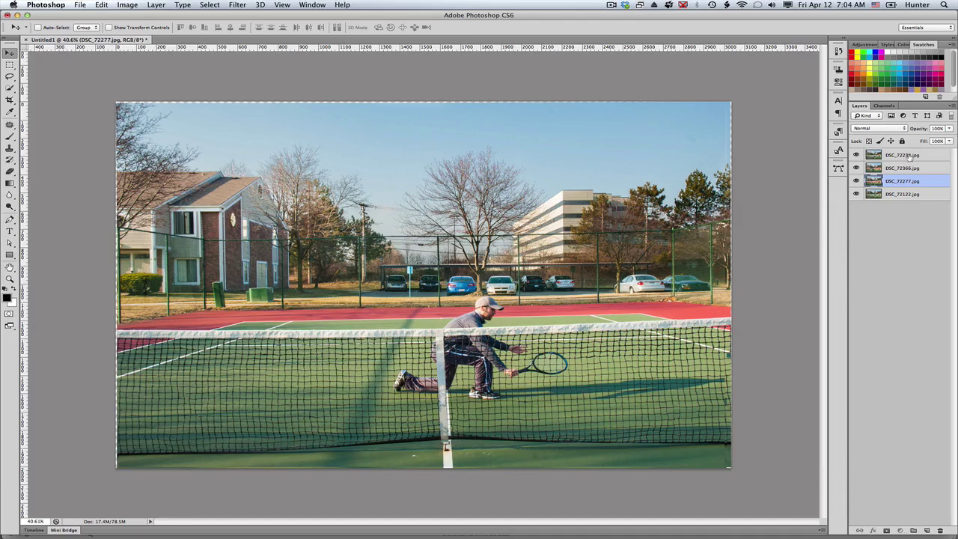
{"action": "left_click_drag", "start_coordinate": [904, 167], "coordinate": [904, 160]}
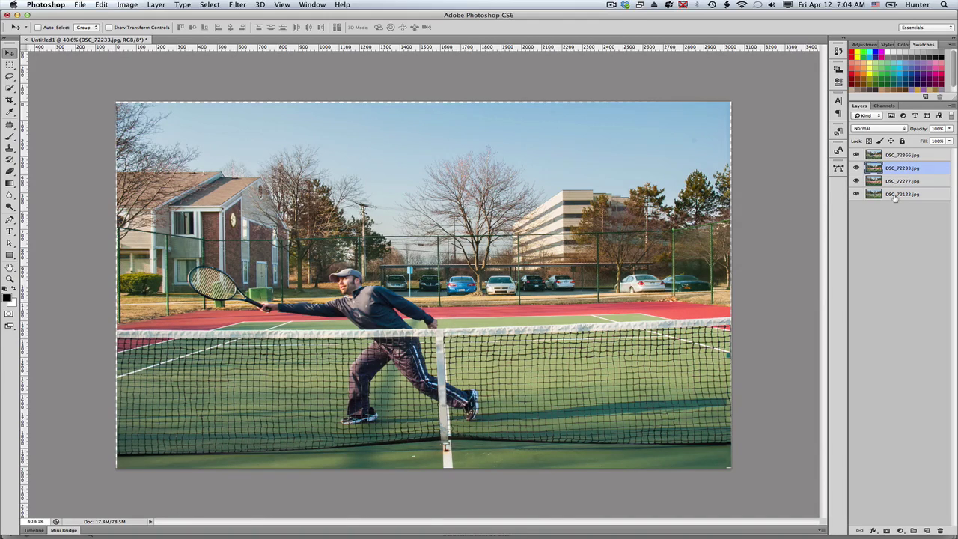
{"action": "left_click", "coordinate": [857, 155]}
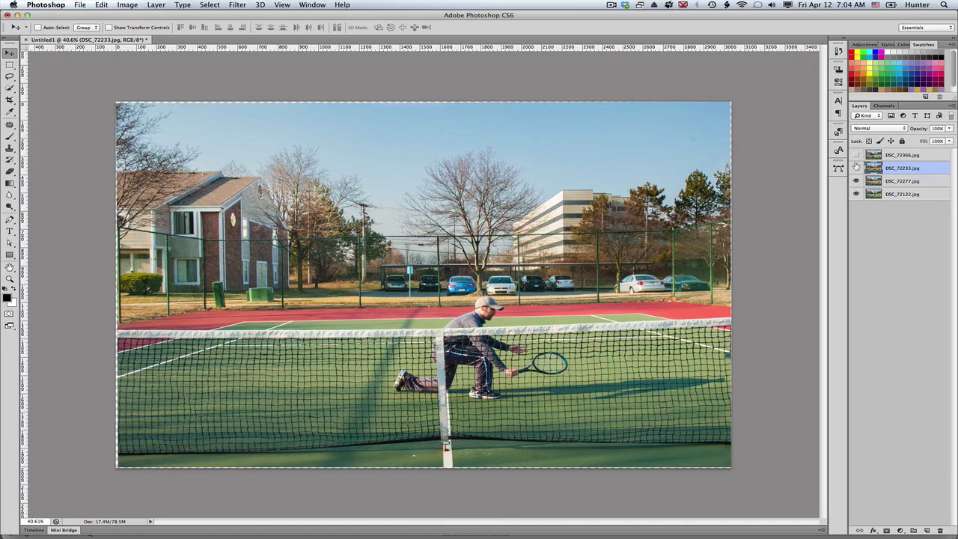
{"action": "left_click", "coordinate": [857, 167]}
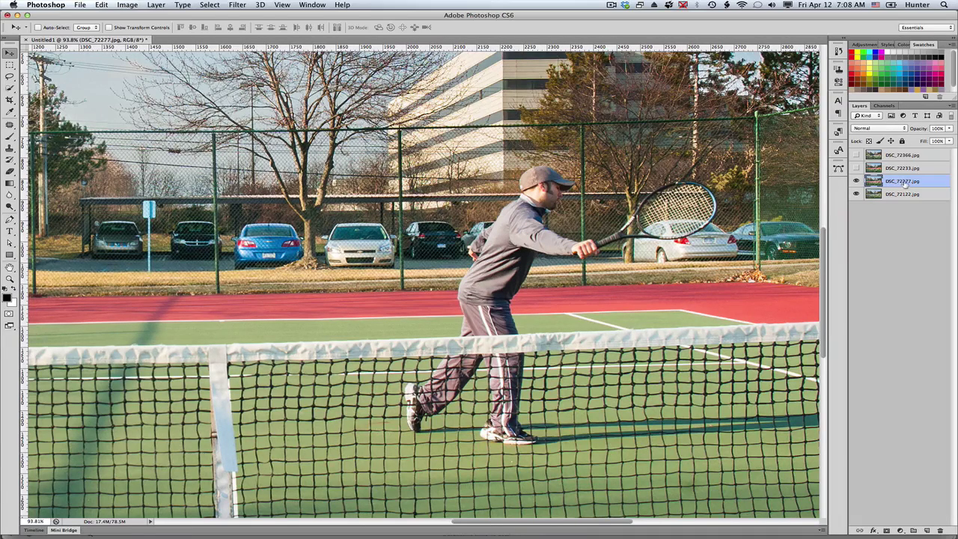
Step: Quick-select the player with his racket and court shadow on the DSC_72277.jpg layer and turn the selection into a layer mask
{"action": "left_click", "coordinate": [9, 136]}
{"action": "left_click", "coordinate": [10, 88]}
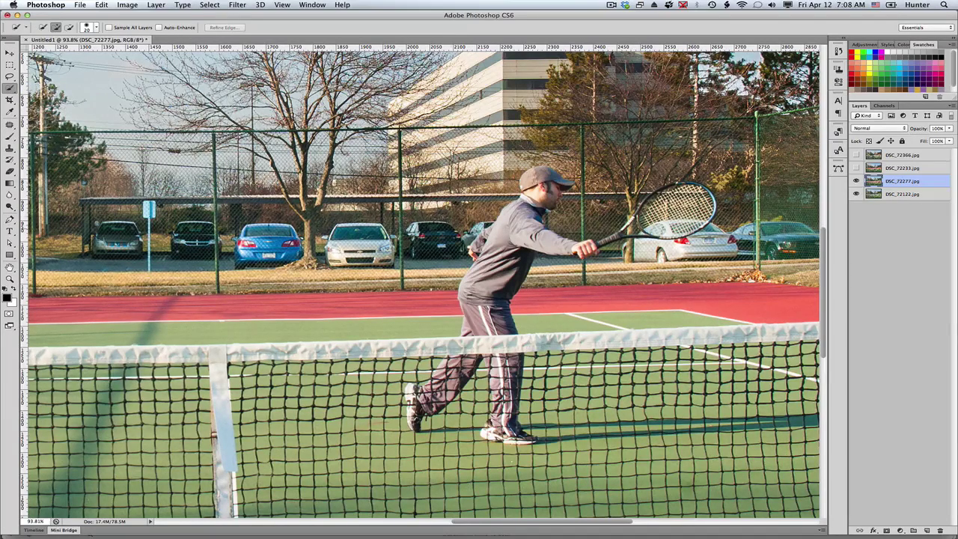
{"action": "left_click_drag", "start_coordinate": [513, 232], "coordinate": [540, 188]}
{"action": "mouse_move", "coordinate": [694, 199]}
{"action": "left_mouse_down"}
{"action": "mouse_move", "coordinate": [706, 220]}
{"action": "mouse_move", "coordinate": [702, 200]}
{"action": "left_mouse_up"}
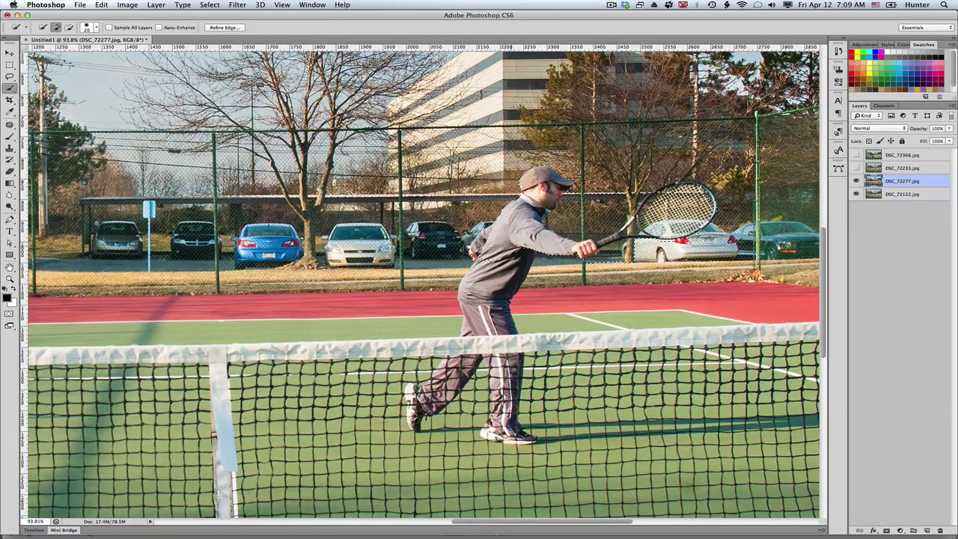
{"action": "mouse_move", "coordinate": [507, 247]}
{"action": "left_mouse_down"}
{"action": "mouse_move", "coordinate": [515, 256]}
{"action": "mouse_move", "coordinate": [495, 266]}
{"action": "mouse_move", "coordinate": [494, 311]}
{"action": "mouse_move", "coordinate": [496, 340]}
{"action": "mouse_move", "coordinate": [512, 356]}
{"action": "mouse_move", "coordinate": [446, 371]}
{"action": "mouse_move", "coordinate": [413, 408]}
{"action": "mouse_move", "coordinate": [476, 370]}
{"action": "mouse_move", "coordinate": [527, 437]}
{"action": "mouse_move", "coordinate": [810, 422]}
{"action": "left_mouse_up"}
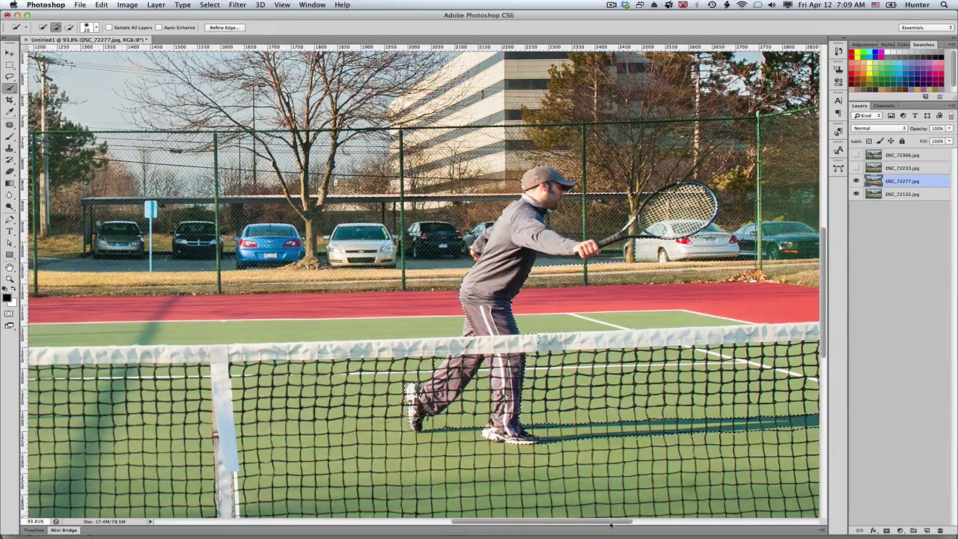
{"action": "left_click_drag", "start_coordinate": [611, 526], "coordinate": [648, 526]}
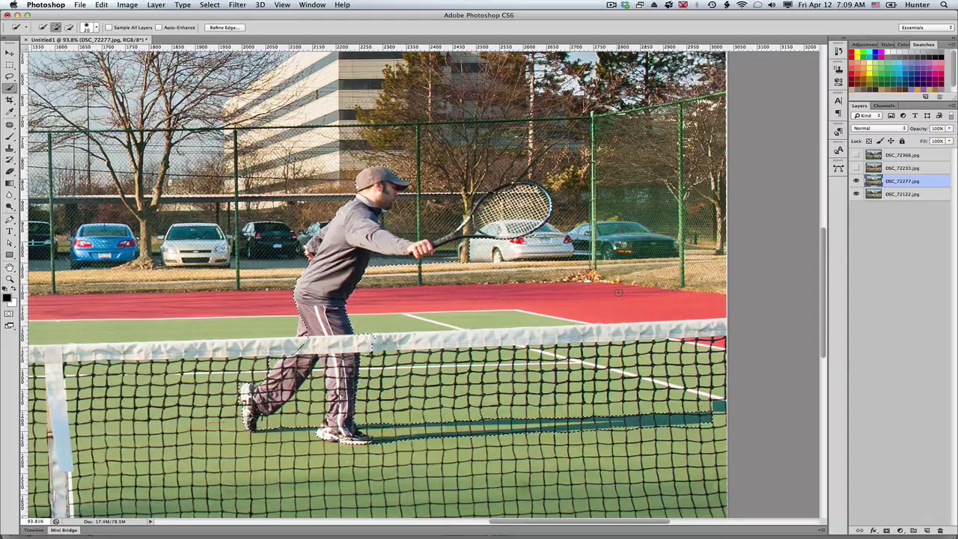
{"action": "left_click", "coordinate": [887, 531]}
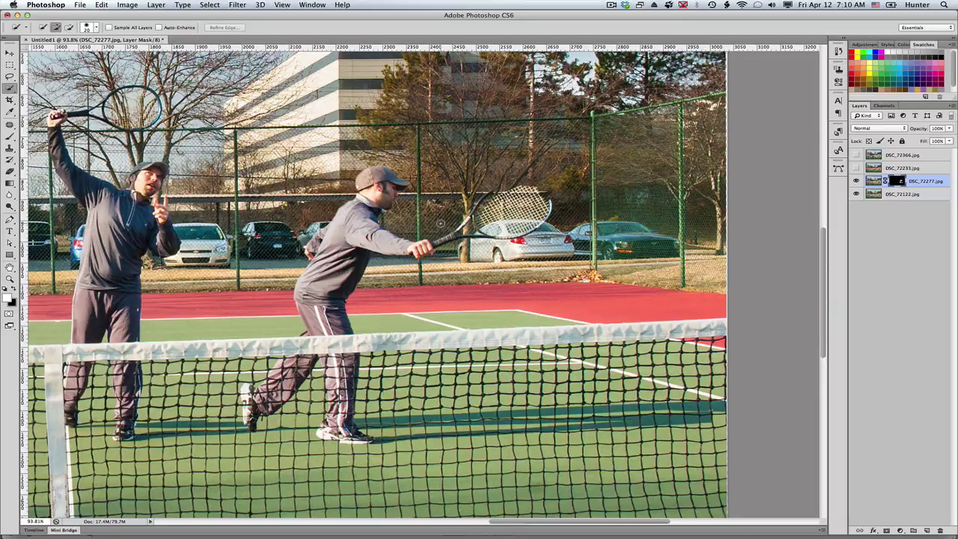
Step: Paint white with the Brush on the DSC_72277.jpg mask to restore the missing rim of the player's racket
{"action": "key", "text": "b"}
{"action": "left_click", "coordinate": [9, 136]}
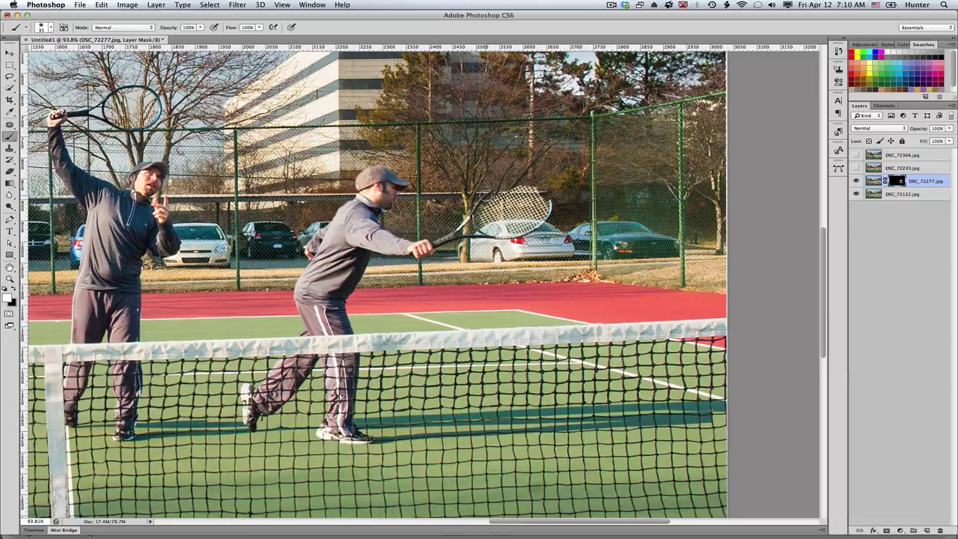
{"action": "mouse_move", "coordinate": [506, 185]}
{"action": "left_mouse_down"}
{"action": "mouse_move", "coordinate": [542, 192]}
{"action": "mouse_move", "coordinate": [546, 214]}
{"action": "left_mouse_up"}
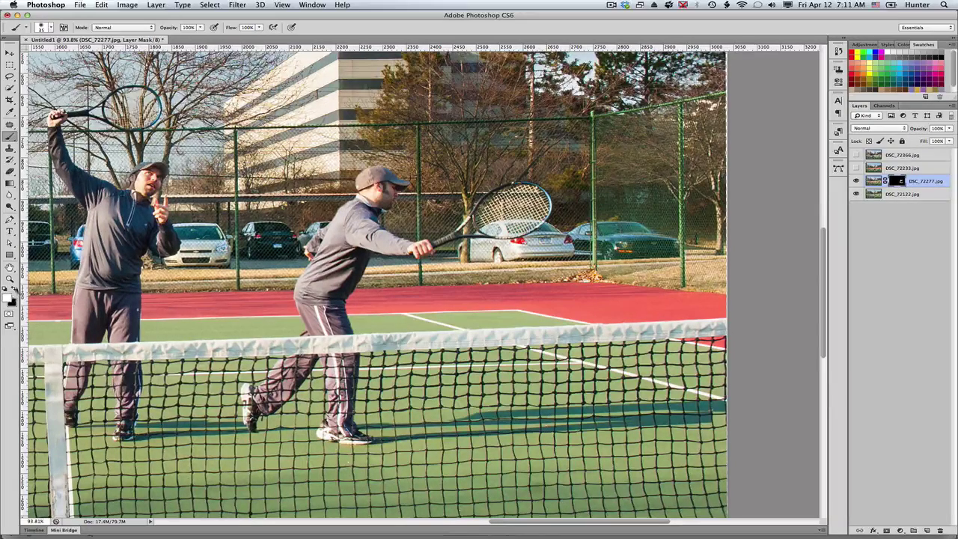
Step: Paint black on the DSC_72277.jpg mask around the player's feet to bring back the other player's shadow on the court
{"action": "left_click", "coordinate": [13, 289]}
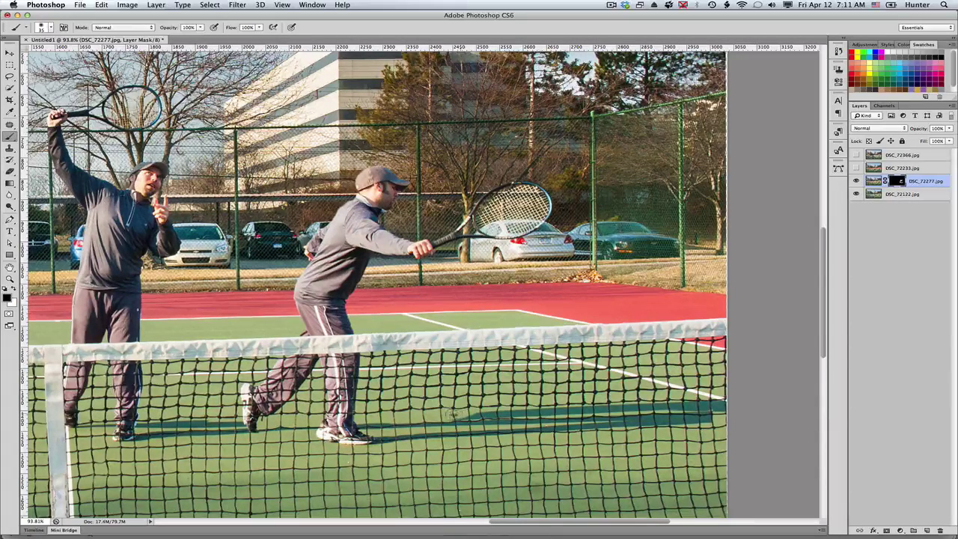
{"action": "left_click_drag", "start_coordinate": [465, 413], "coordinate": [361, 419]}
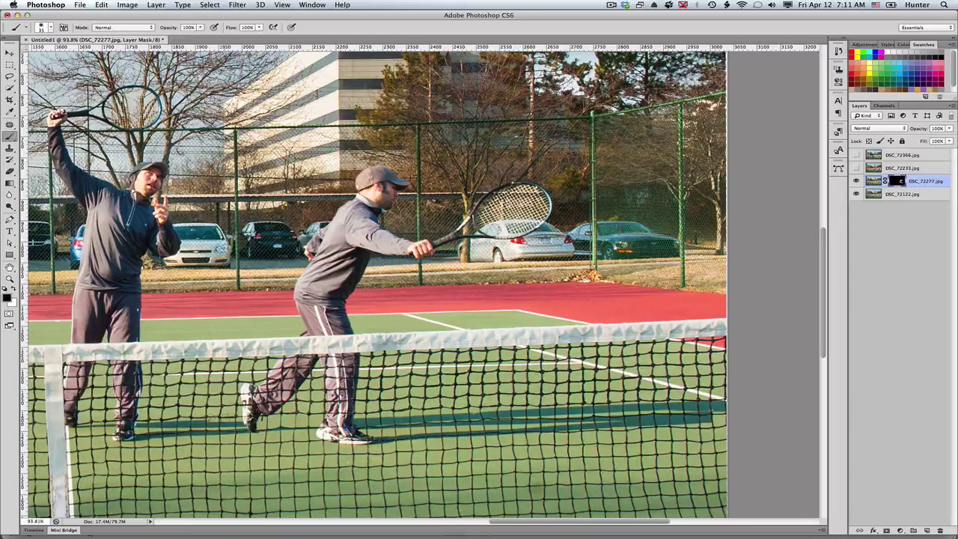
{"action": "mouse_move", "coordinate": [288, 421]}
{"action": "left_mouse_down"}
{"action": "mouse_move", "coordinate": [260, 427]}
{"action": "mouse_move", "coordinate": [316, 418]}
{"action": "left_mouse_up"}
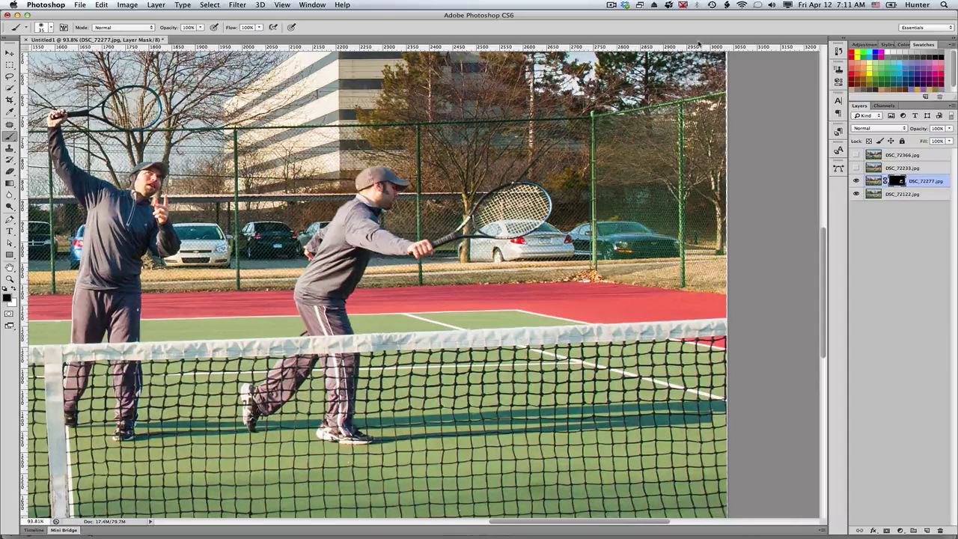
{"action": "left_click", "coordinate": [611, 5]}
{"action": "left_click", "coordinate": [627, 33]}
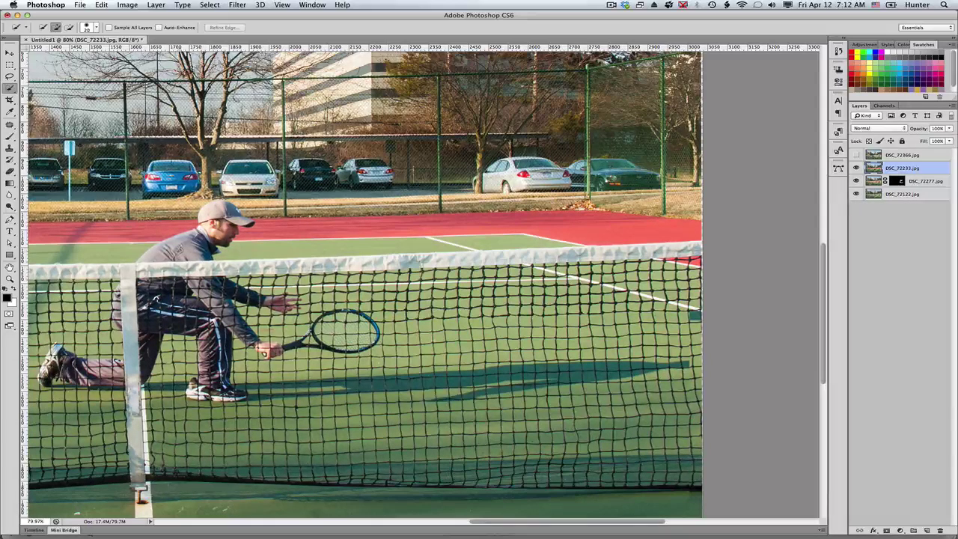
Step: Quick-select the kneeling player with his racket and full court shadow on the DSC_72233.jpg layer
{"action": "mouse_move", "coordinate": [179, 253]}
{"action": "left_mouse_down"}
{"action": "mouse_move", "coordinate": [213, 226]}
{"action": "mouse_move", "coordinate": [204, 217]}
{"action": "mouse_move", "coordinate": [244, 224]}
{"action": "left_mouse_up"}
{"action": "mouse_move", "coordinate": [161, 265]}
{"action": "left_mouse_down"}
{"action": "mouse_move", "coordinate": [126, 309]}
{"action": "mouse_move", "coordinate": [124, 360]}
{"action": "mouse_move", "coordinate": [77, 375]}
{"action": "mouse_move", "coordinate": [58, 362]}
{"action": "mouse_move", "coordinate": [46, 378]}
{"action": "left_mouse_up"}
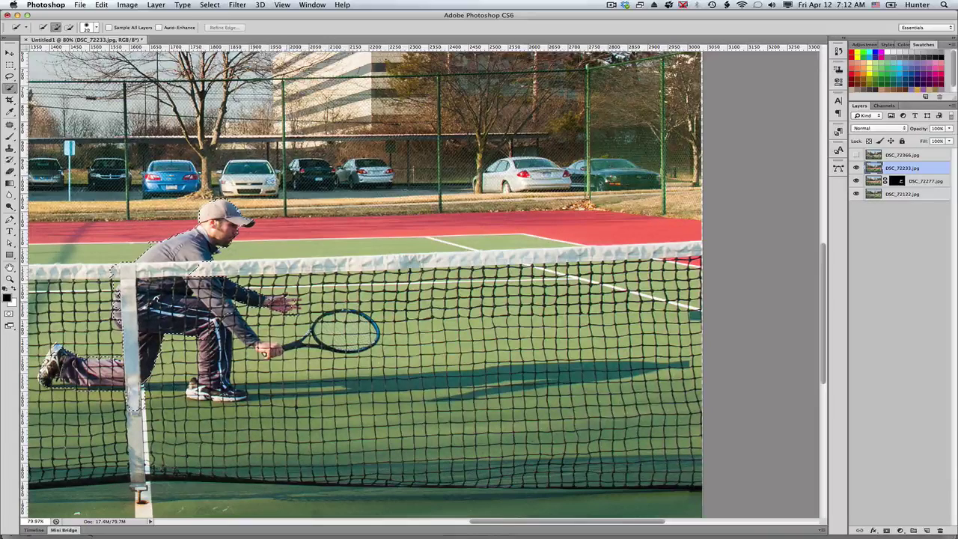
{"action": "mouse_move", "coordinate": [211, 306]}
{"action": "left_mouse_down"}
{"action": "mouse_move", "coordinate": [259, 341]}
{"action": "mouse_move", "coordinate": [306, 332]}
{"action": "left_mouse_up"}
{"action": "left_click_drag", "start_coordinate": [359, 330], "coordinate": [217, 346]}
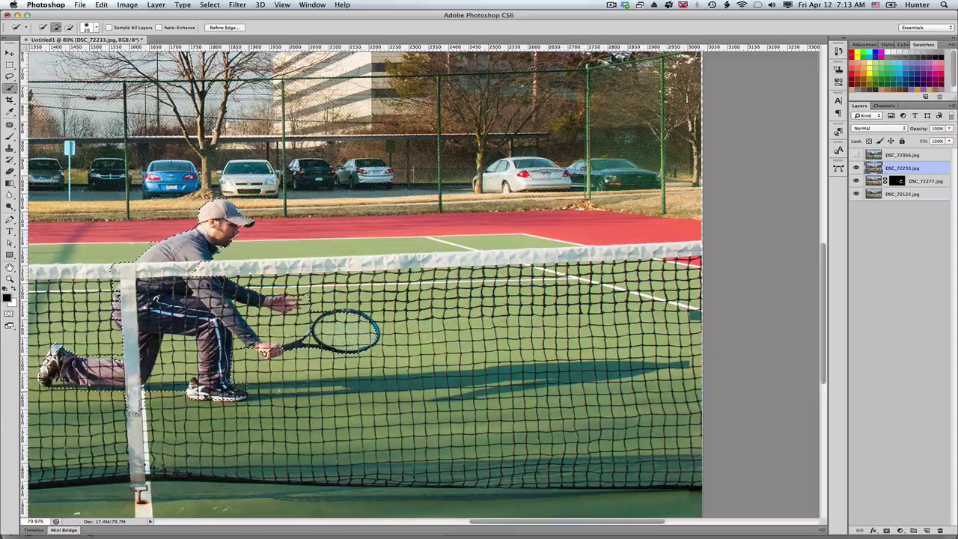
{"action": "mouse_move", "coordinate": [361, 389]}
{"action": "left_mouse_down"}
{"action": "mouse_move", "coordinate": [434, 373]}
{"action": "mouse_move", "coordinate": [671, 365]}
{"action": "left_mouse_up"}
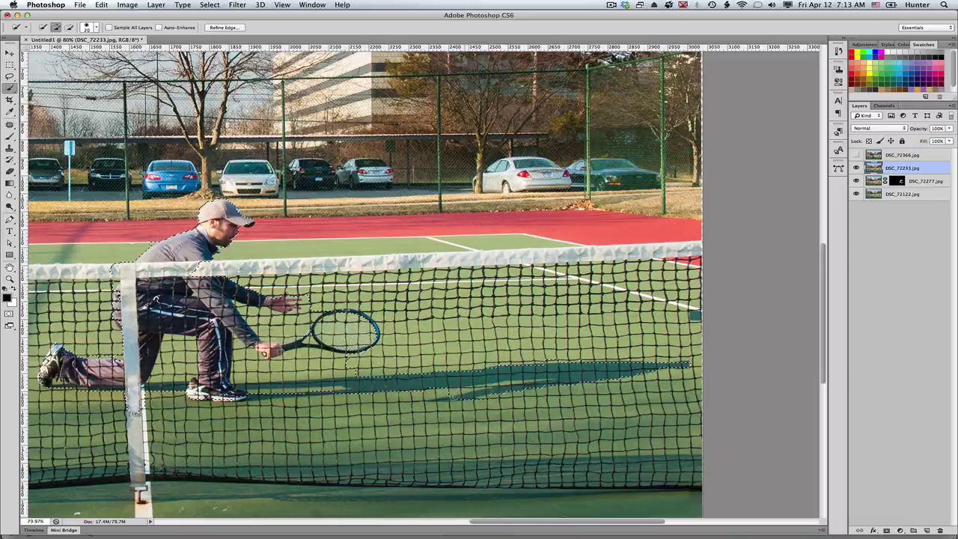
{"action": "left_click", "coordinate": [440, 397]}
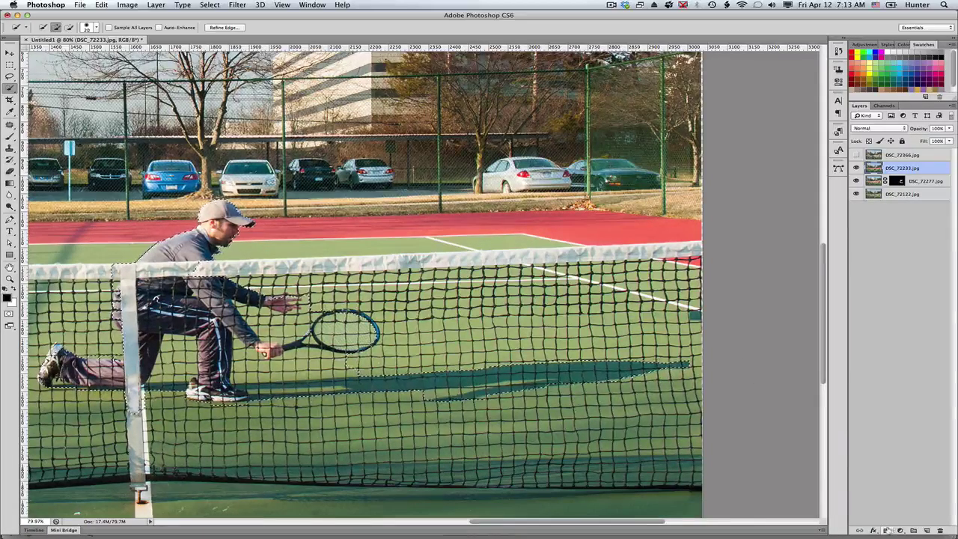
Step: Turn the selection into a layer mask on DSC_72233.jpg and brush black on it to bring back the rear player's hidden foot
{"action": "left_click", "coordinate": [888, 530]}
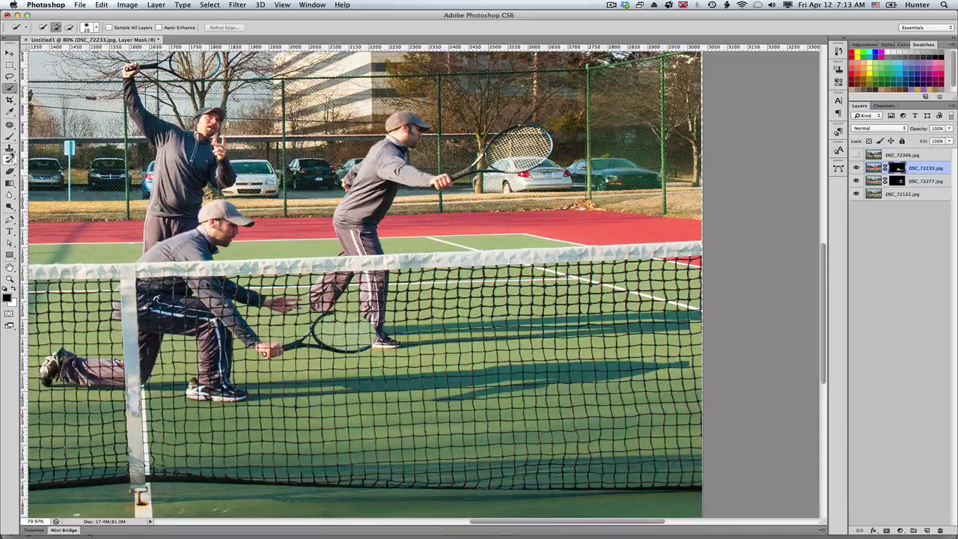
{"action": "left_click", "coordinate": [11, 137]}
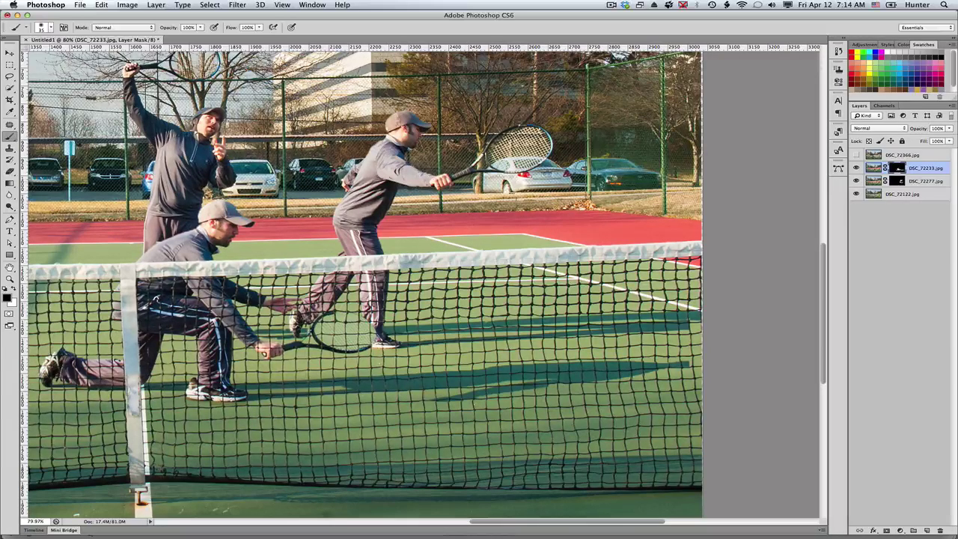
{"action": "left_click", "coordinate": [612, 5]}
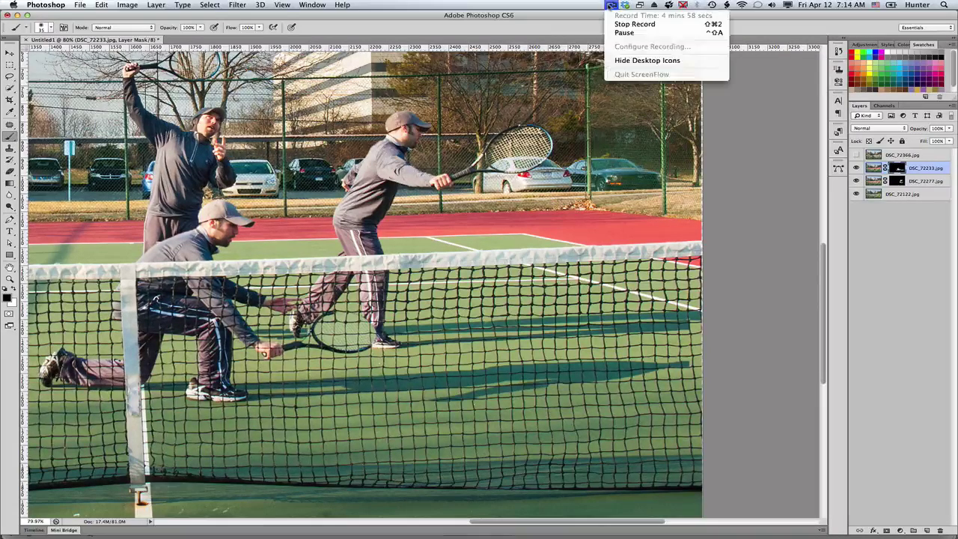
{"action": "left_click", "coordinate": [624, 33]}
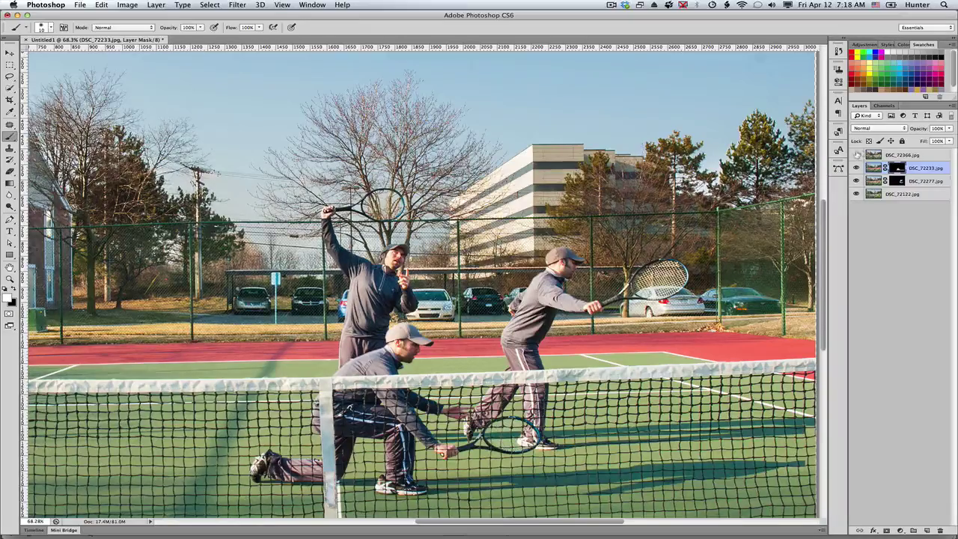
Step: Show the hidden DSC_72366.jpg layer and make it the active layer
{"action": "left_click", "coordinate": [857, 155]}
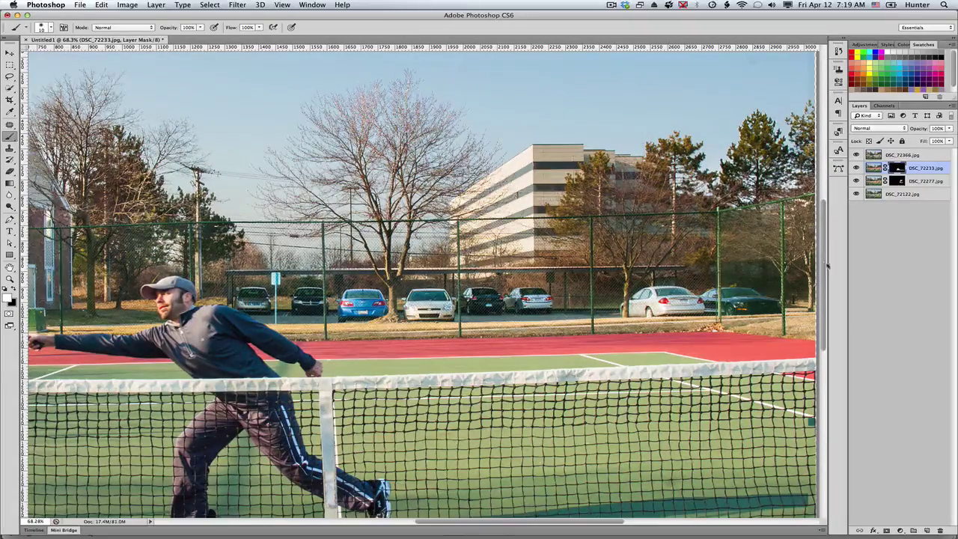
{"action": "scroll", "coordinate": [479, 285], "scroll_direction": "down", "scroll_amount": 2}
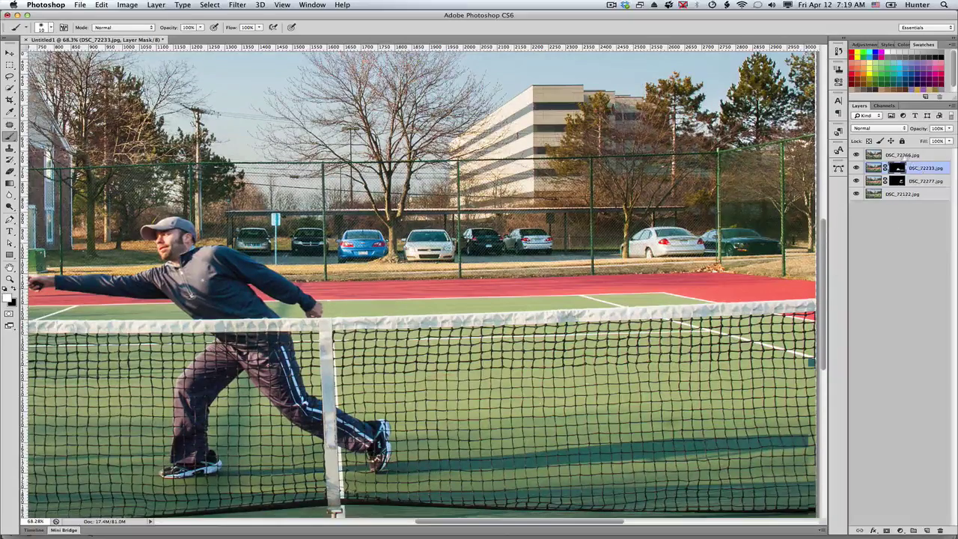
{"action": "left_click", "coordinate": [903, 156]}
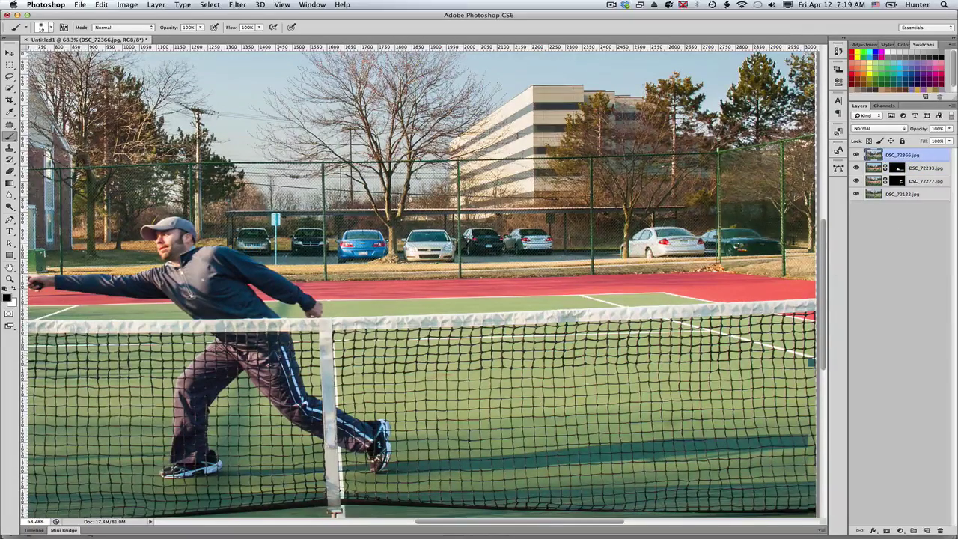
Step: Quick-select the lunging player with his racket, outstretched arm, both legs and shoes on the DSC_72366.jpg layer
{"action": "scroll", "coordinate": [512, 524], "scroll_direction": "left", "scroll_amount": 5}
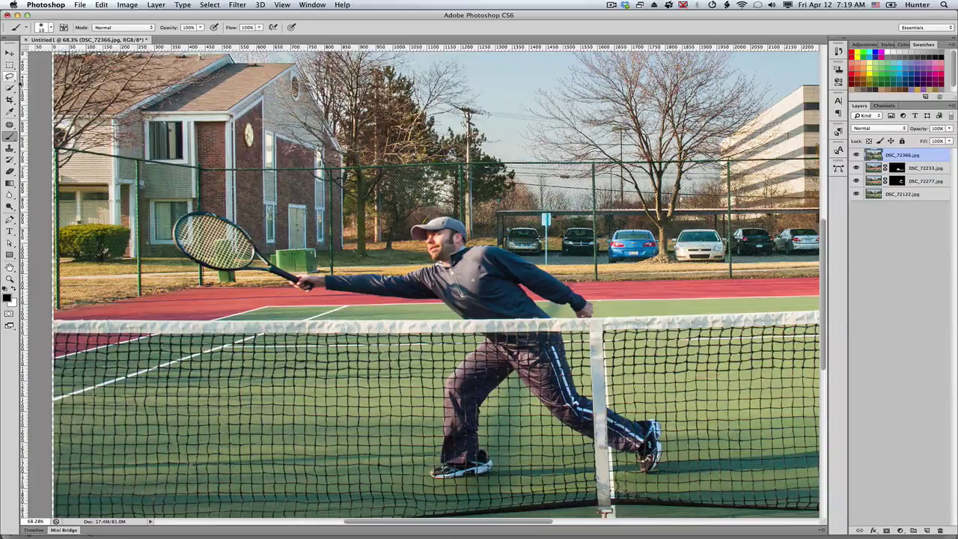
{"action": "left_click", "coordinate": [10, 87]}
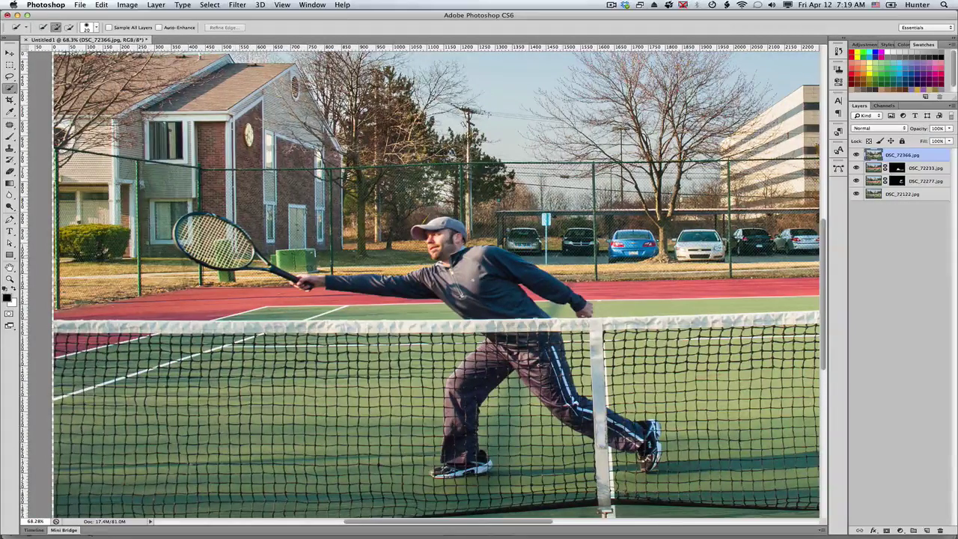
{"action": "left_click_drag", "start_coordinate": [472, 283], "coordinate": [442, 253]}
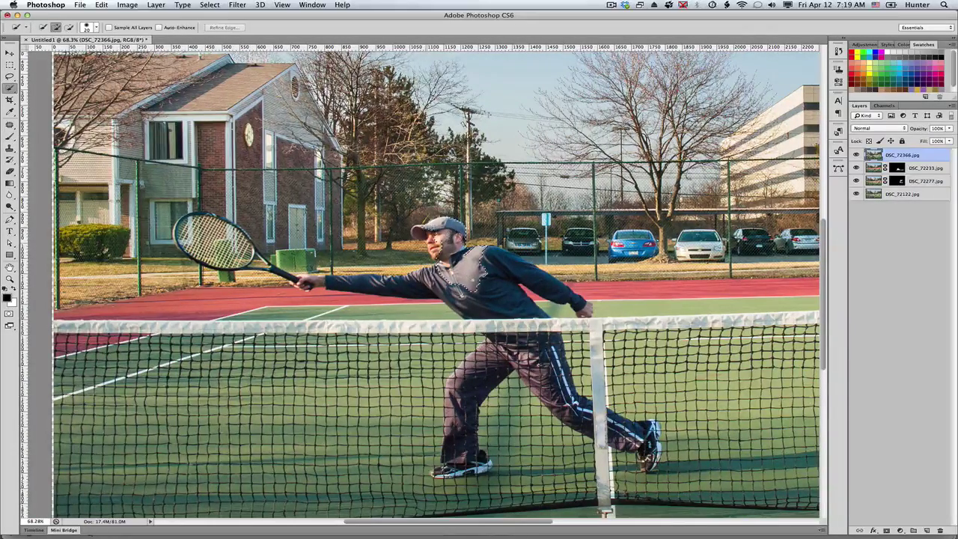
{"action": "left_click_drag", "start_coordinate": [487, 285], "coordinate": [556, 290]}
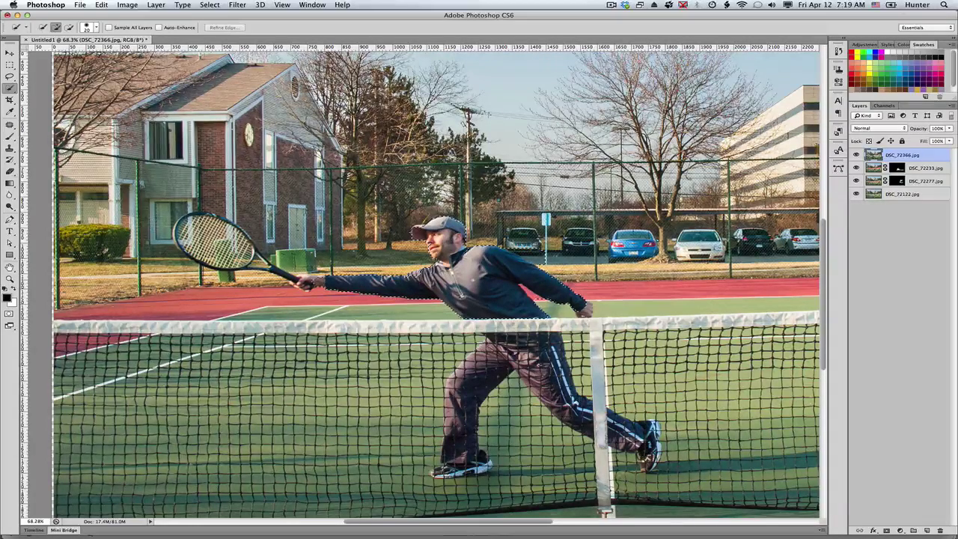
{"action": "left_click", "coordinate": [255, 260]}
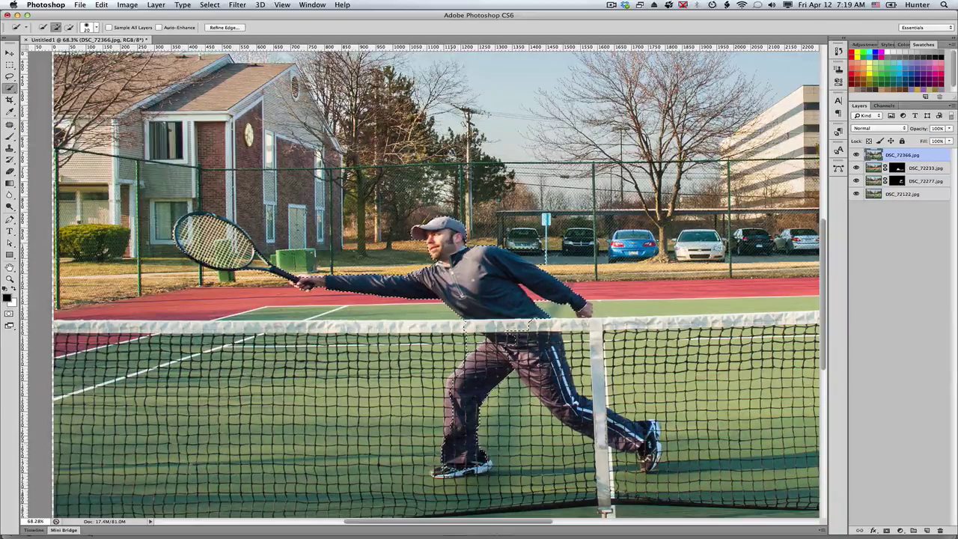
{"action": "left_click", "coordinate": [458, 469]}
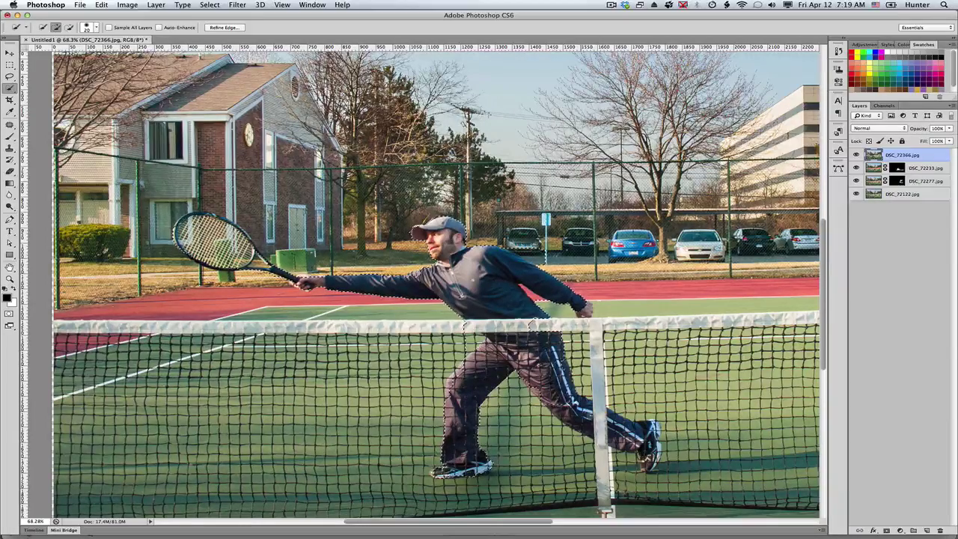
{"action": "mouse_move", "coordinate": [564, 366]}
{"action": "left_mouse_down"}
{"action": "mouse_move", "coordinate": [607, 440]}
{"action": "mouse_move", "coordinate": [633, 441]}
{"action": "left_mouse_up"}
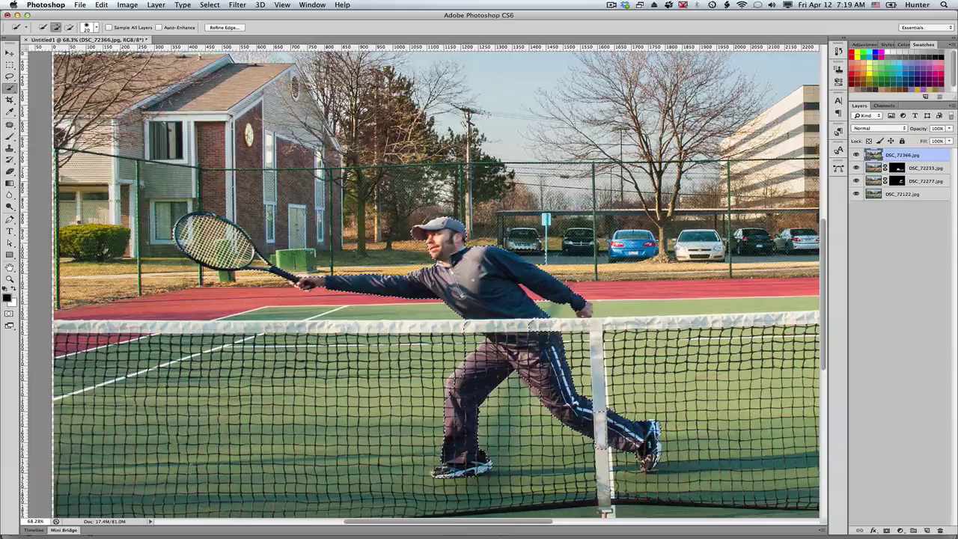
Step: Extend the selection over the lunging player's court shadow and turn it into a layer mask on DSC_72366.jpg
{"action": "key", "text": "super+minus"}
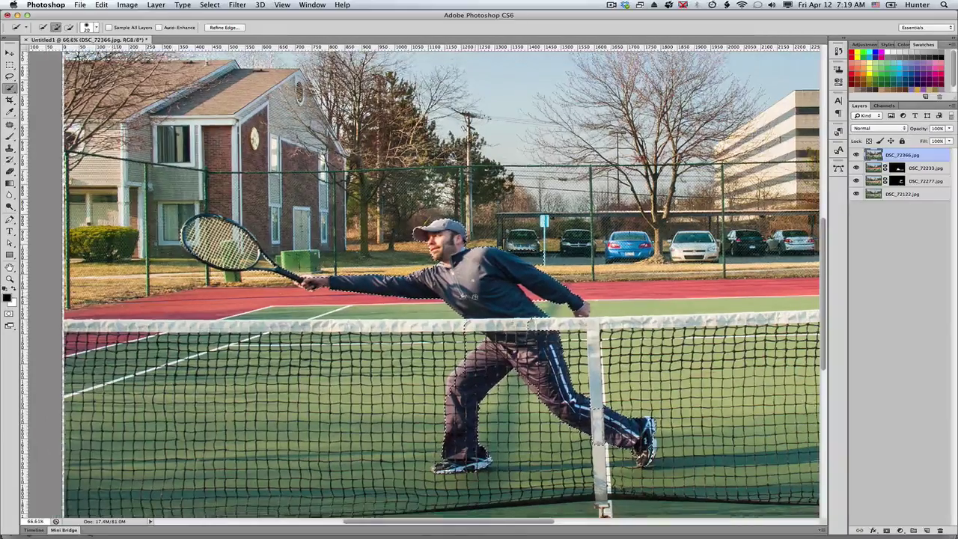
{"action": "scroll", "coordinate": [152, 360], "scroll_direction": "down", "scroll_amount": 5}
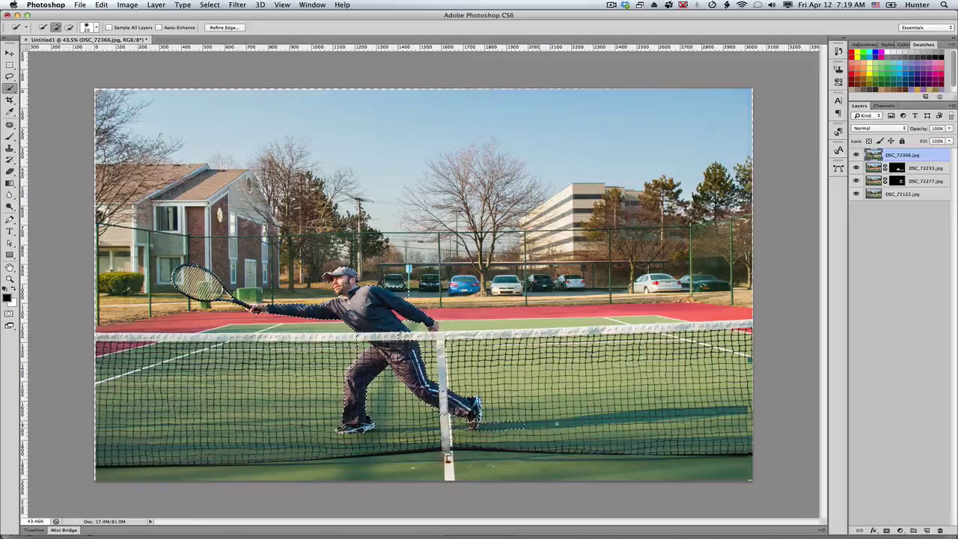
{"action": "mouse_move", "coordinate": [556, 424]}
{"action": "left_mouse_down"}
{"action": "mouse_move", "coordinate": [719, 430]}
{"action": "mouse_move", "coordinate": [745, 441]}
{"action": "mouse_move", "coordinate": [738, 408]}
{"action": "left_mouse_up"}
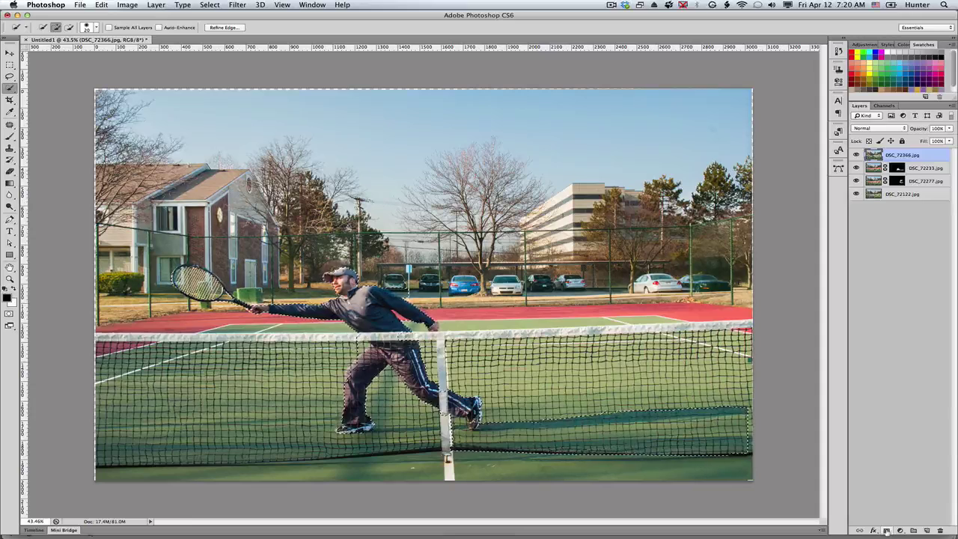
{"action": "left_click", "coordinate": [887, 530]}
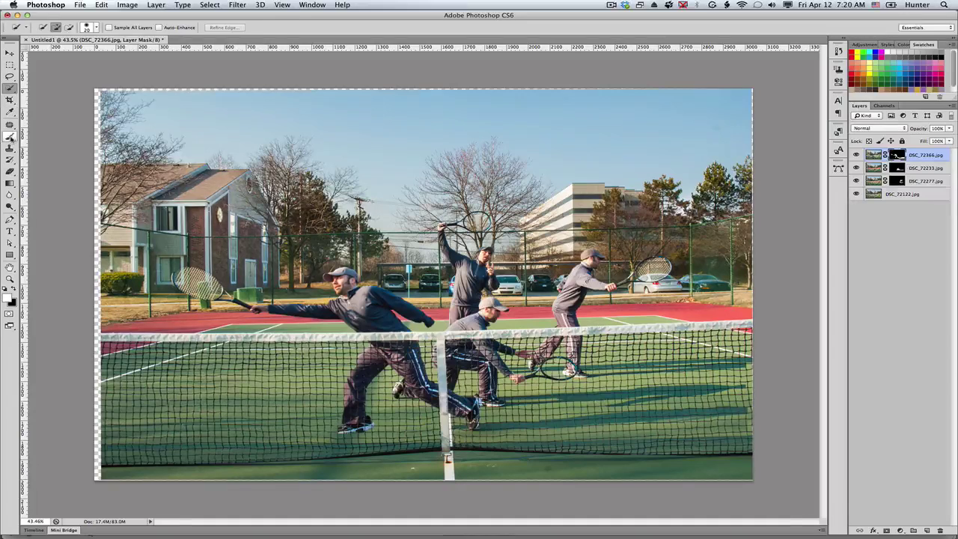
Step: Paint white with the Brush on the DSC_72366.jpg mask to restore the racket frame and rear hand, and switch the foreground colour to black
{"action": "left_click", "coordinate": [10, 137]}
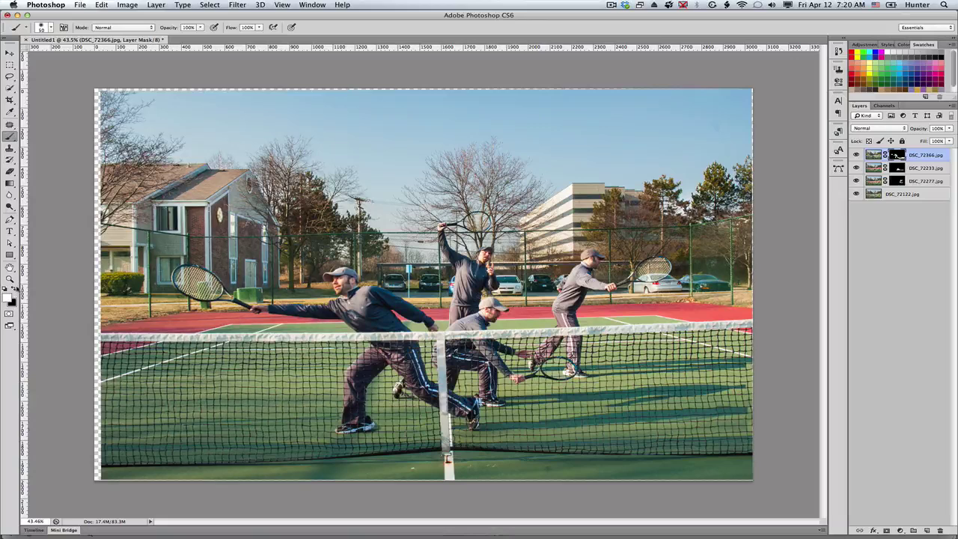
{"action": "left_click", "coordinate": [12, 290]}
Step: Crop the composite slightly on all four sides to cut off the transparent strip and uneven edges
{"action": "left_click", "coordinate": [10, 100]}
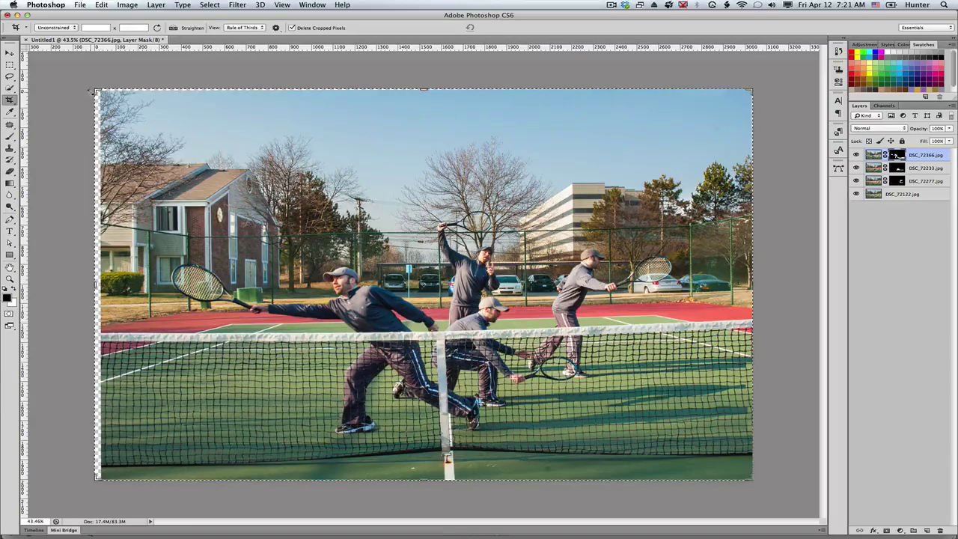
{"action": "left_click_drag", "start_coordinate": [95, 89], "coordinate": [91, 96]}
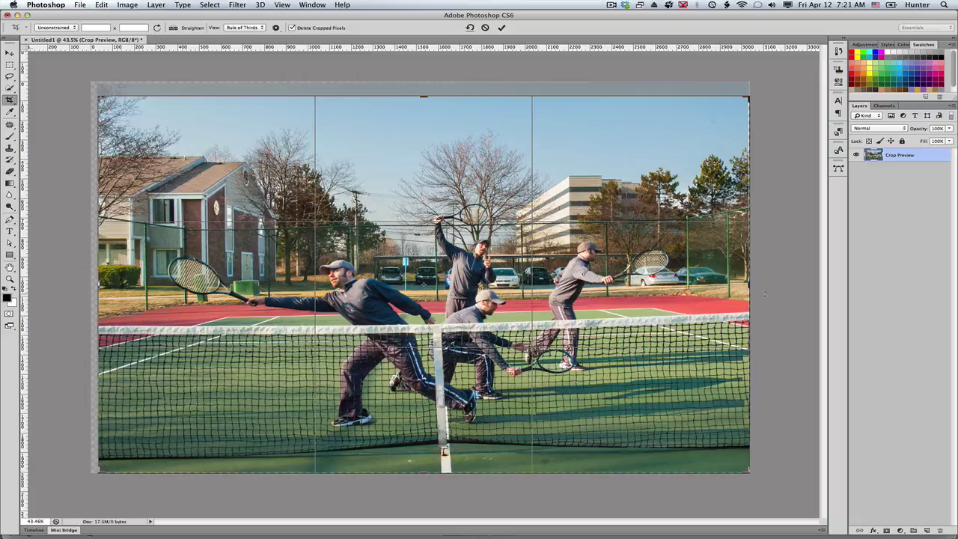
{"action": "left_click_drag", "start_coordinate": [750, 286], "coordinate": [740, 286]}
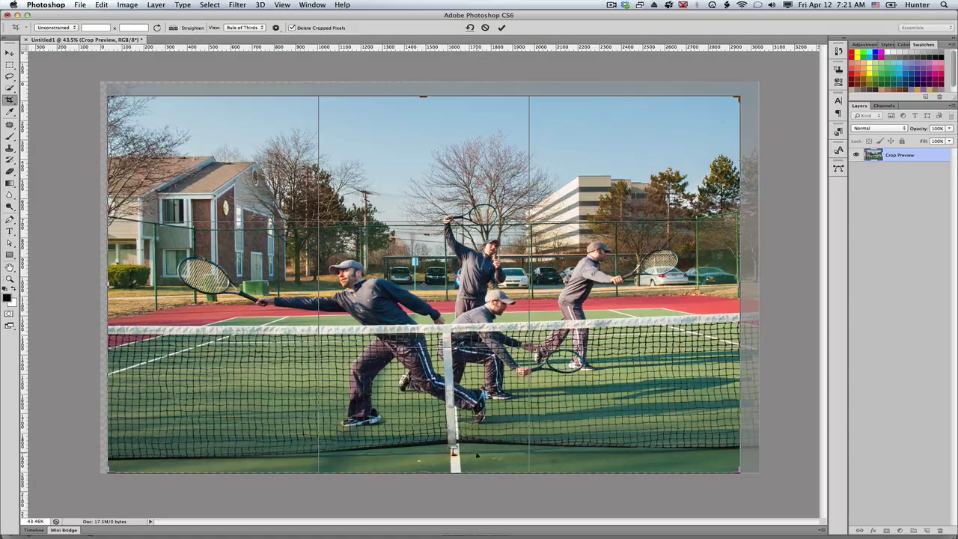
{"action": "left_click_drag", "start_coordinate": [439, 474], "coordinate": [423, 463]}
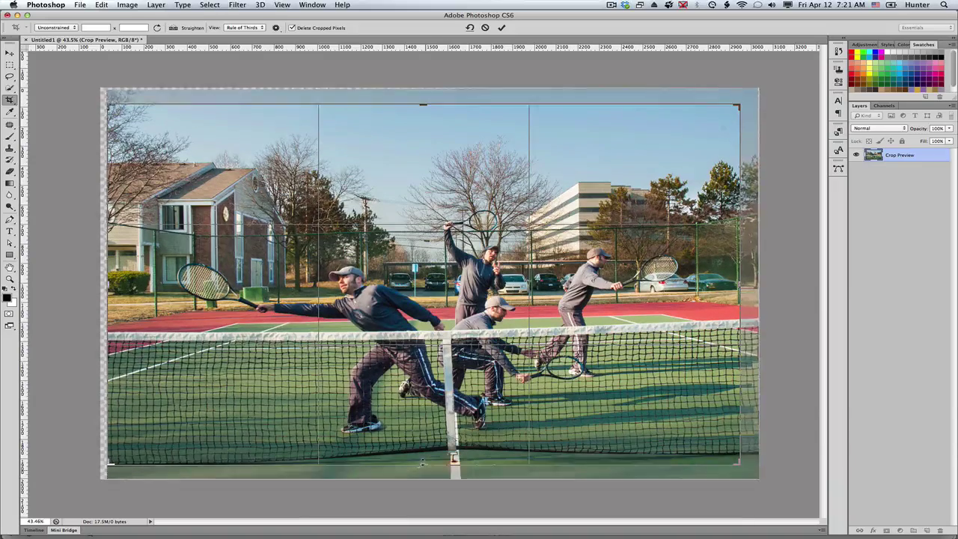
{"action": "key", "text": "Return"}
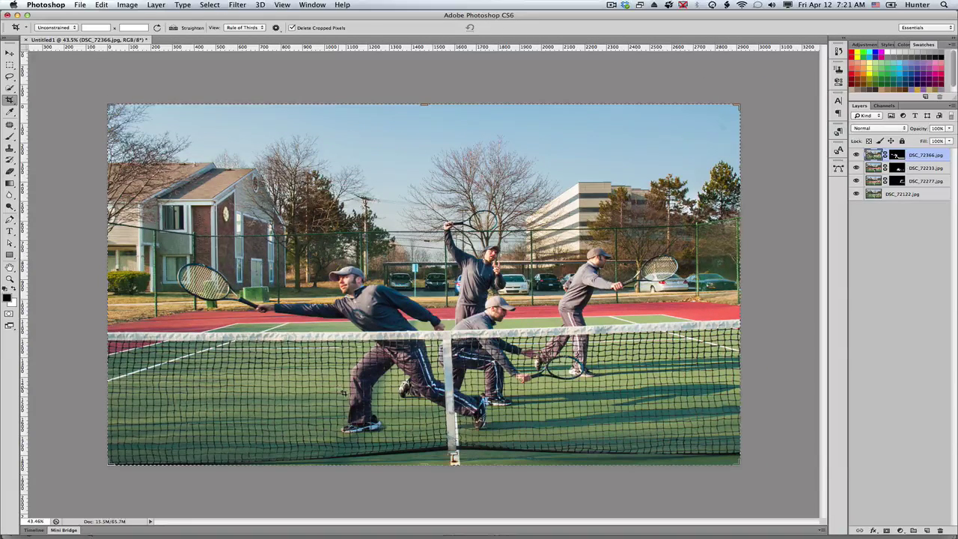